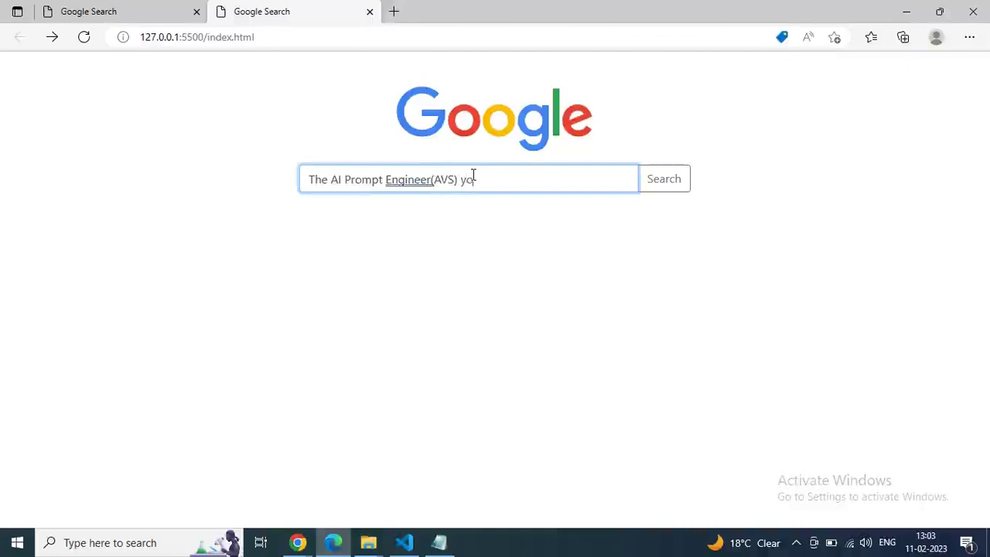
# - Search Google for 'The AI Prompt Engineer(AVS) youtube' from the local page and browse the results
pyautogui.write('tube')
pyautogui.click(665, 188)
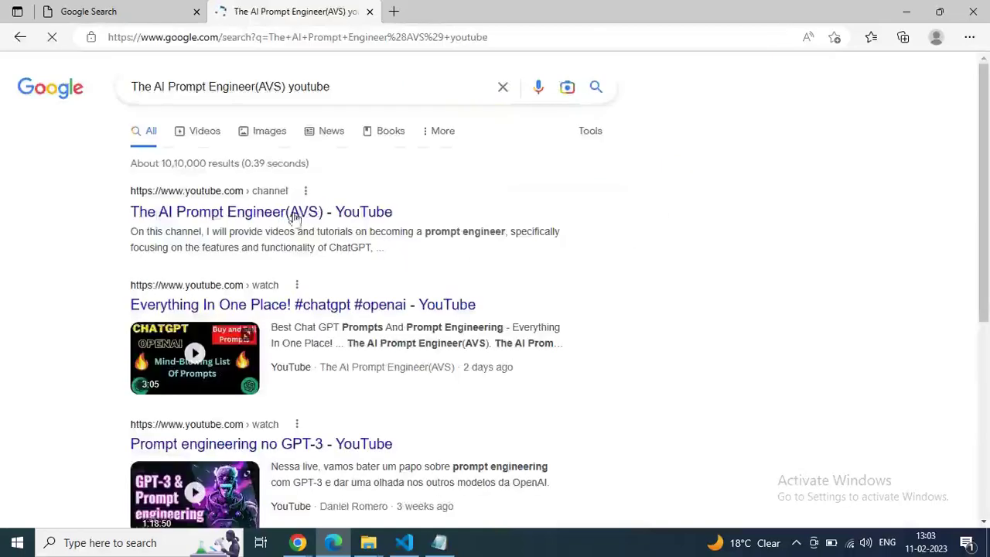
pyautogui.scroll(-2, 562, 299)
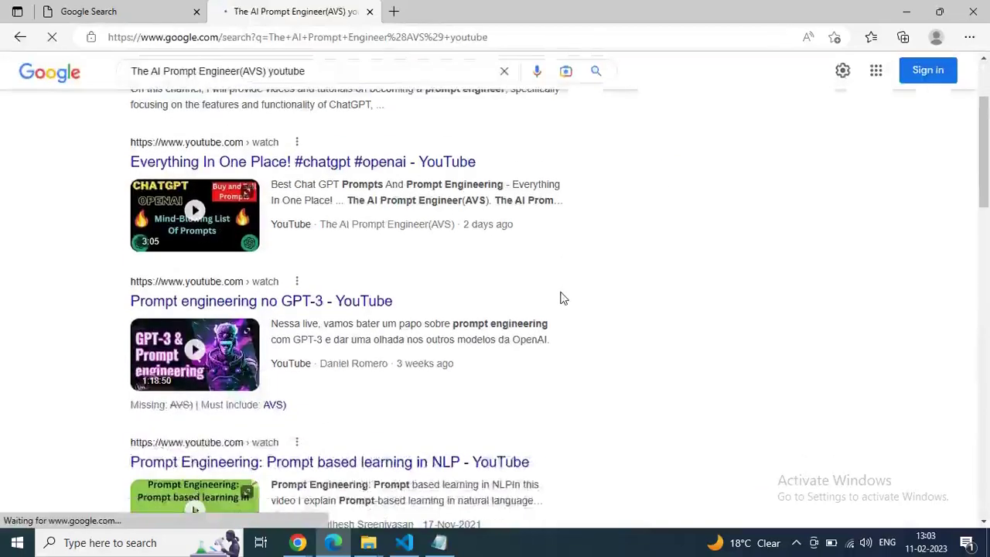
pyautogui.scroll(2, 562, 299)
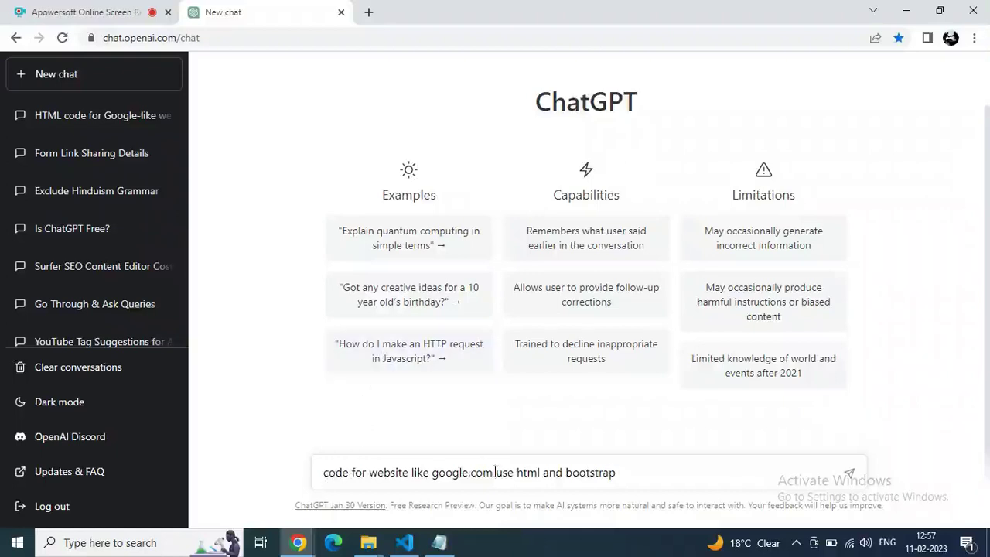
# - Send ChatGPT the prompt asking for google.com-like website code in HTML and Bootstrap
pyautogui.hotkey('ctrl', 'a')
pyautogui.moveTo(618, 472); pyautogui.dragTo(326, 488)
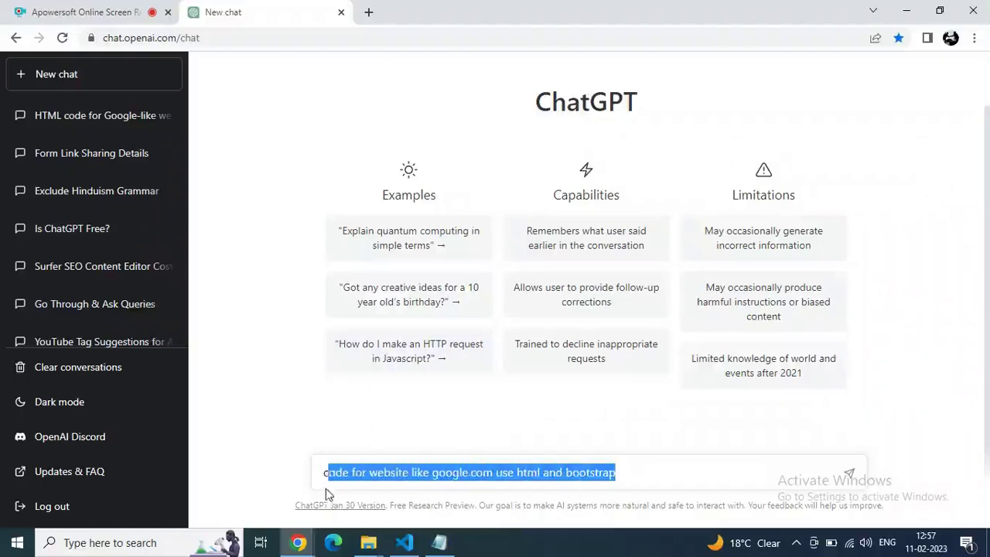
pyautogui.click(664, 486)
pyautogui.click(848, 475)
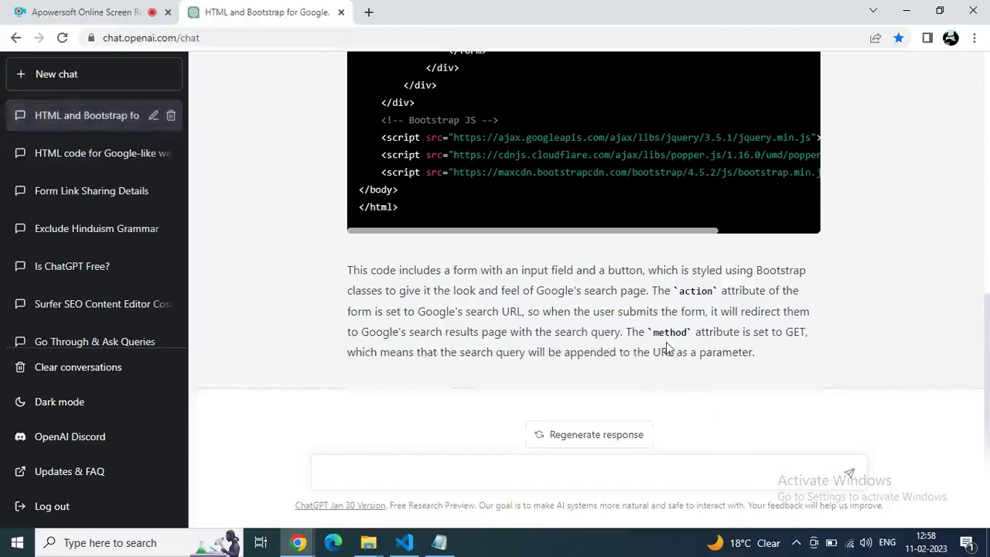
# - Copy the generated Google-style HTML page code from ChatGPT's reply
pyautogui.scroll(3, 838, 361)
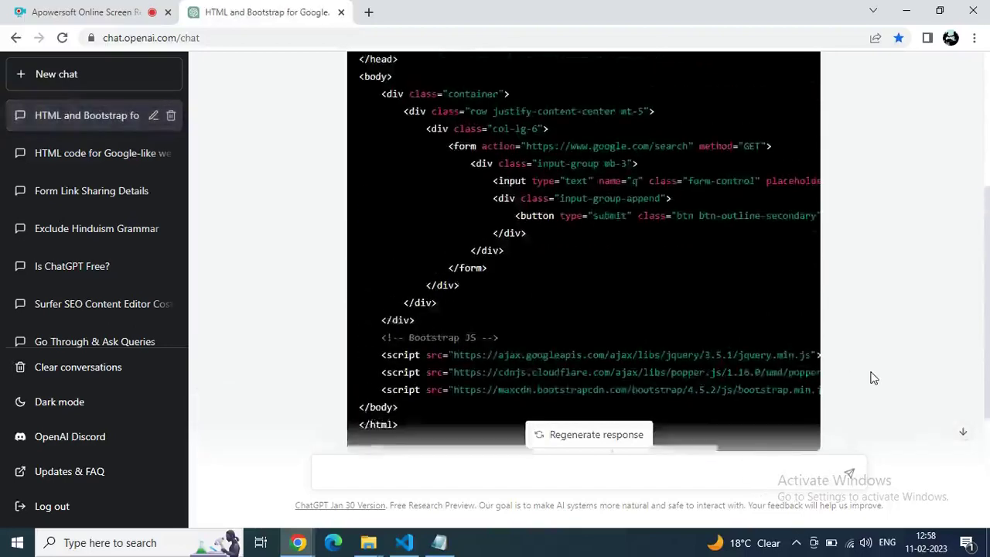
pyautogui.scroll(1, 871, 376)
pyautogui.scroll(2, 873, 377)
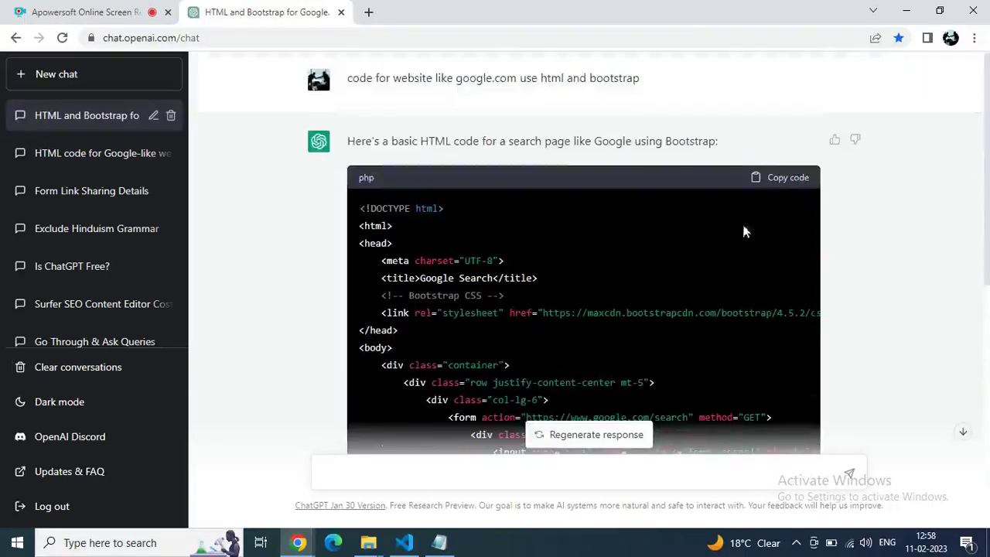
pyautogui.click(784, 181)
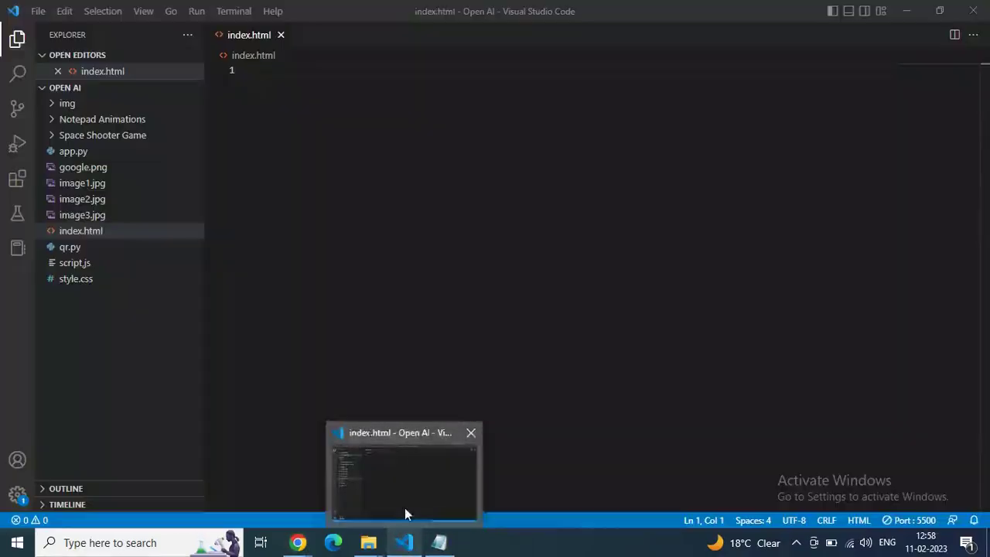
# - Paste the code into index.html, save it, and serve it with Live Server
pyautogui.click(405, 508)
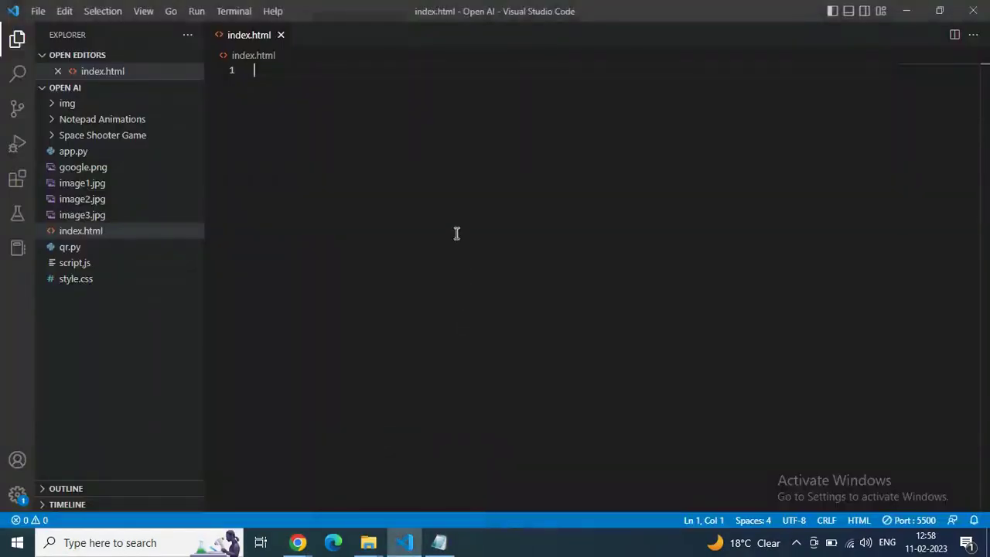
pyautogui.hotkey('ctrl', 'v')
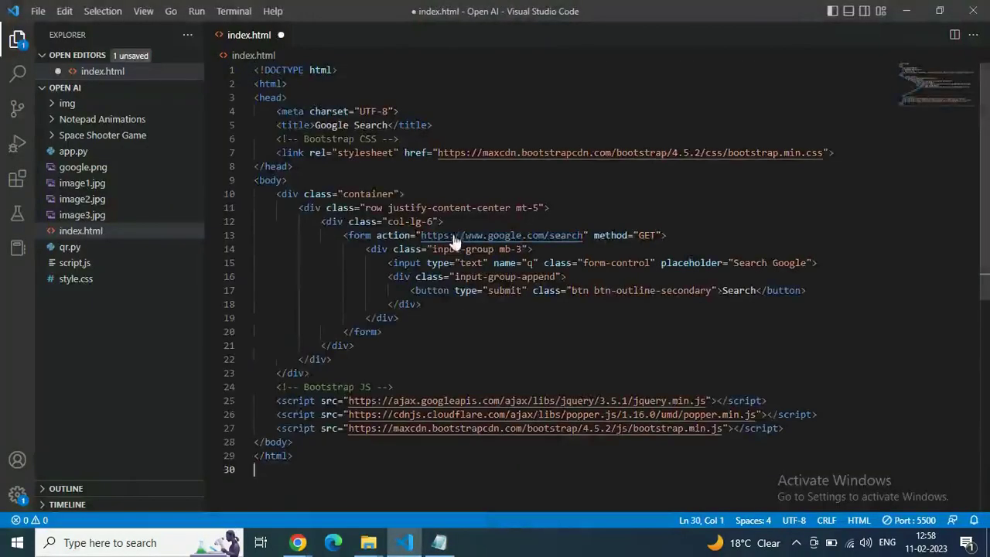
pyautogui.hotkey('ctrl', 's')
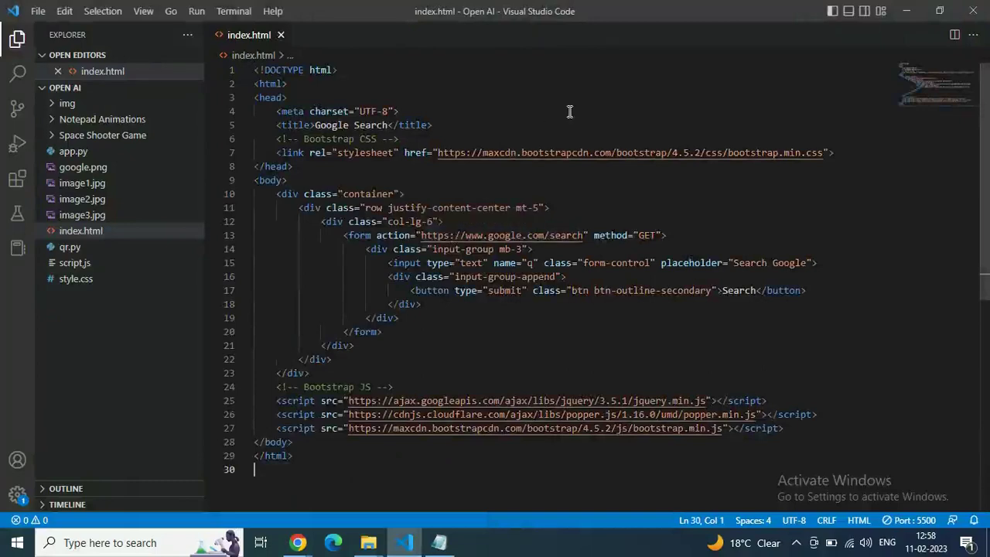
pyautogui.rightClick(570, 112)
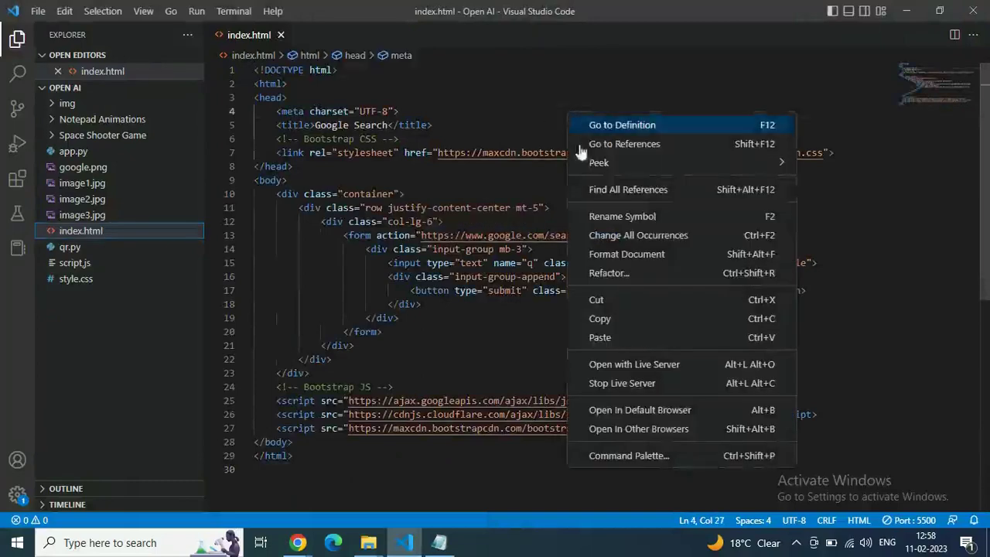
pyautogui.click(632, 360)
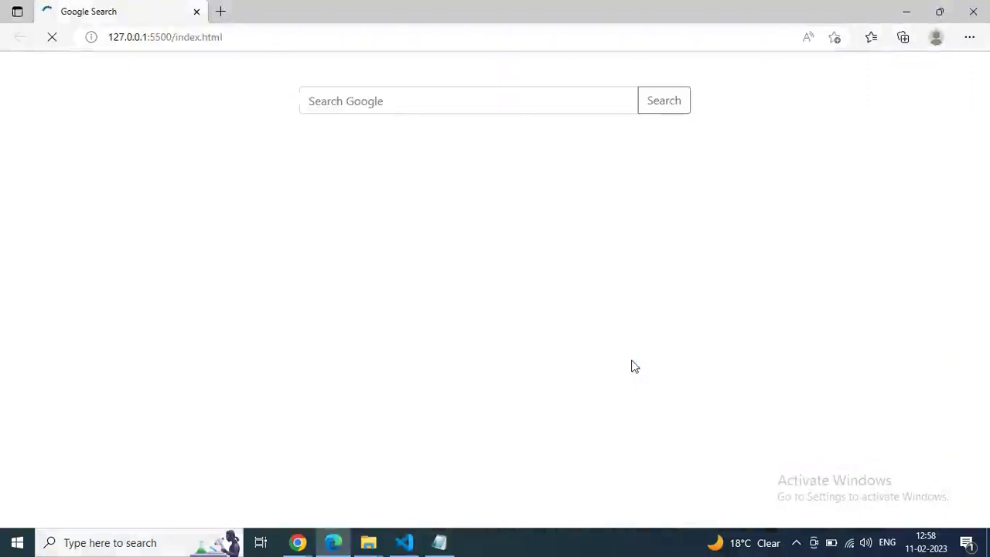
# - Search 'python' from the local page, then return to it
pyautogui.click(382, 106)
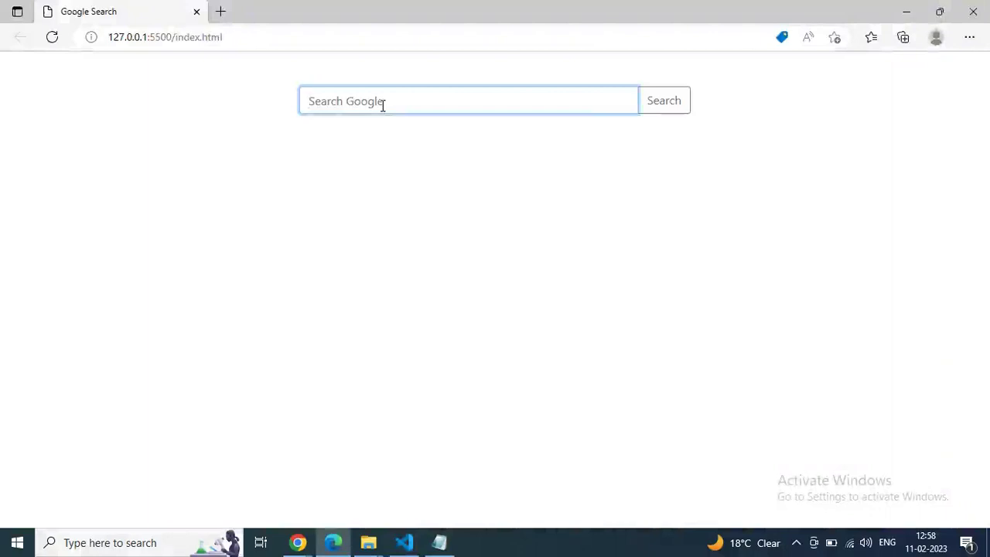
pyautogui.write('python')
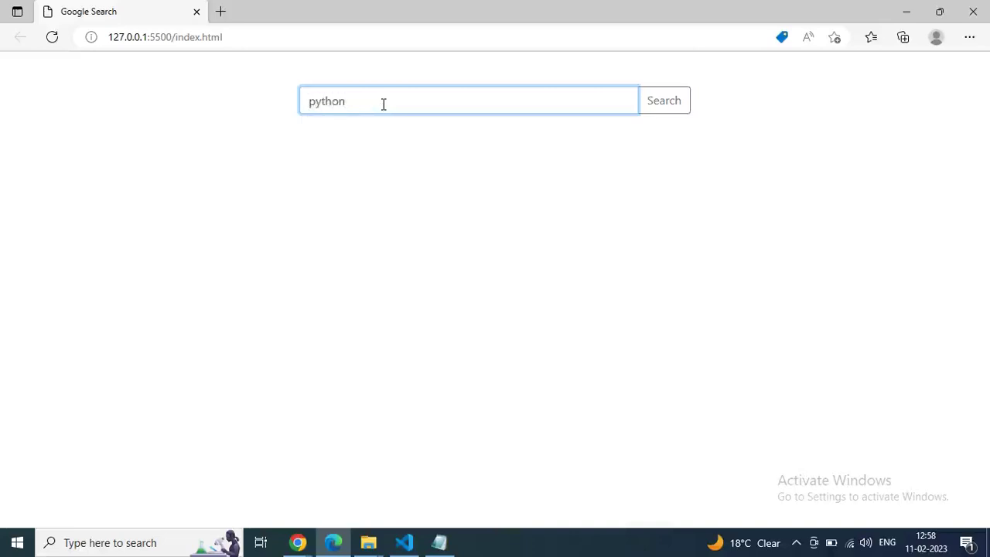
pyautogui.click(680, 110)
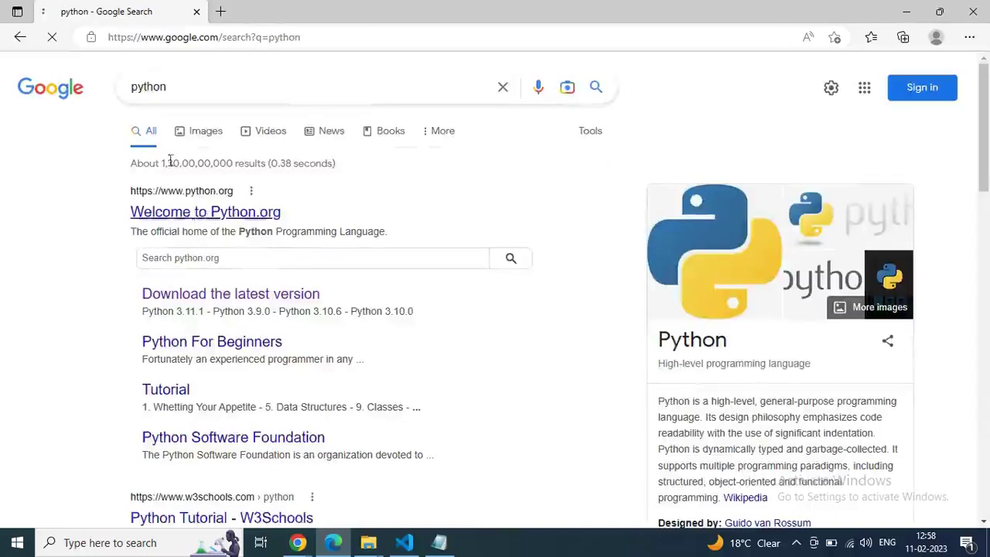
pyautogui.click(20, 36)
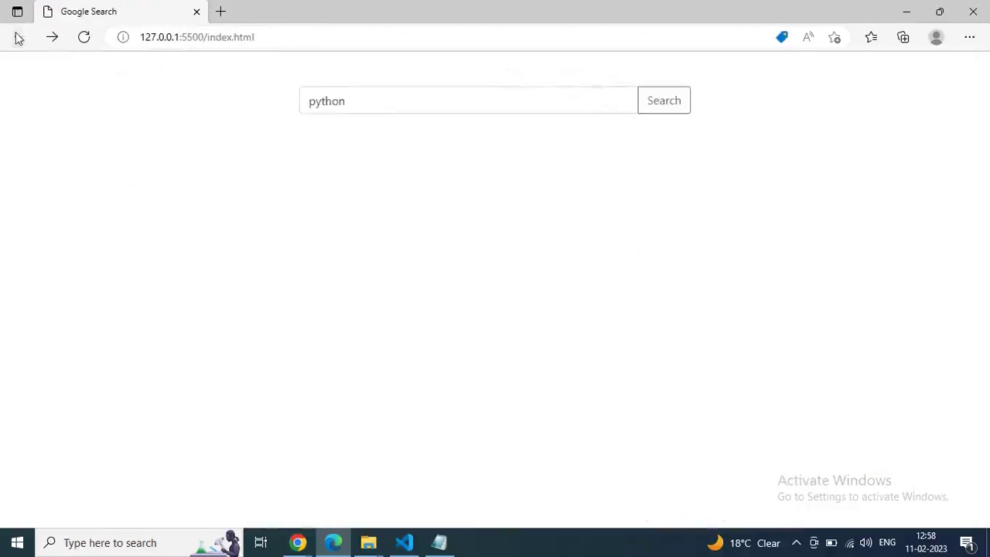
# - Replace the query with 'openai', search Google, and go back to the local page
pyautogui.click(348, 104)
pyautogui.press('BackSpace')
pyautogui.press('BackSpace')
pyautogui.press('BackSpace')
pyautogui.press('BackSpace')
pyautogui.press('BackSpace')
pyautogui.press('BackSpace')
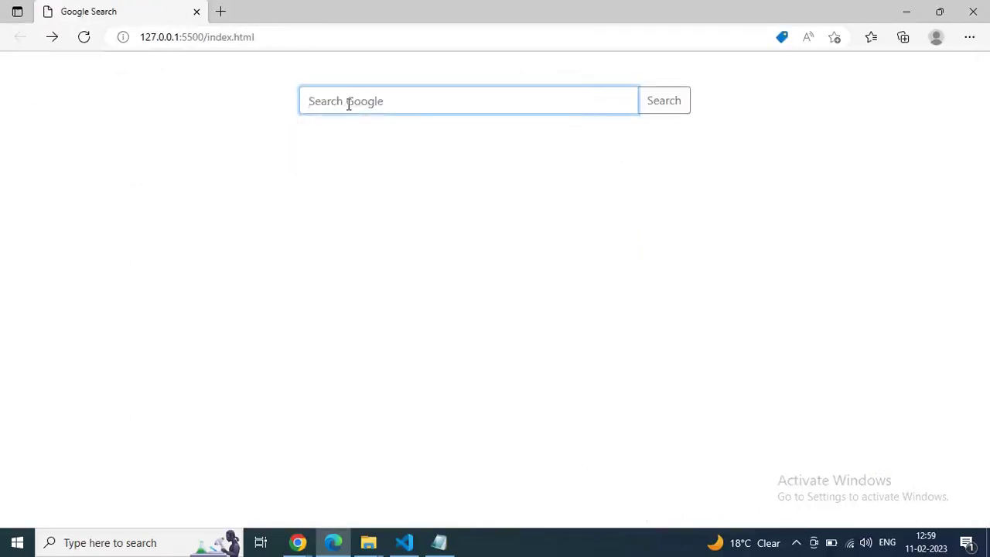
pyautogui.write('openai')
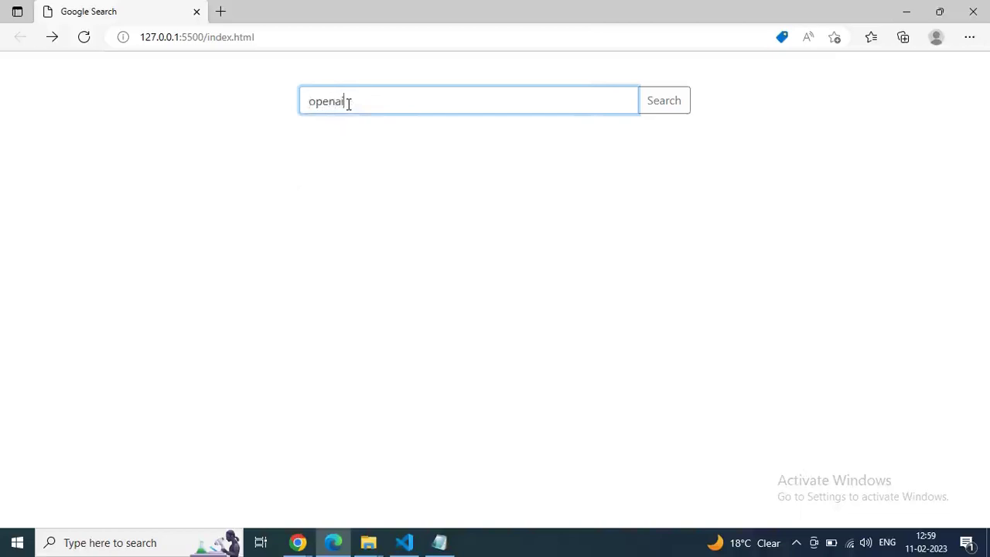
pyautogui.click(680, 112)
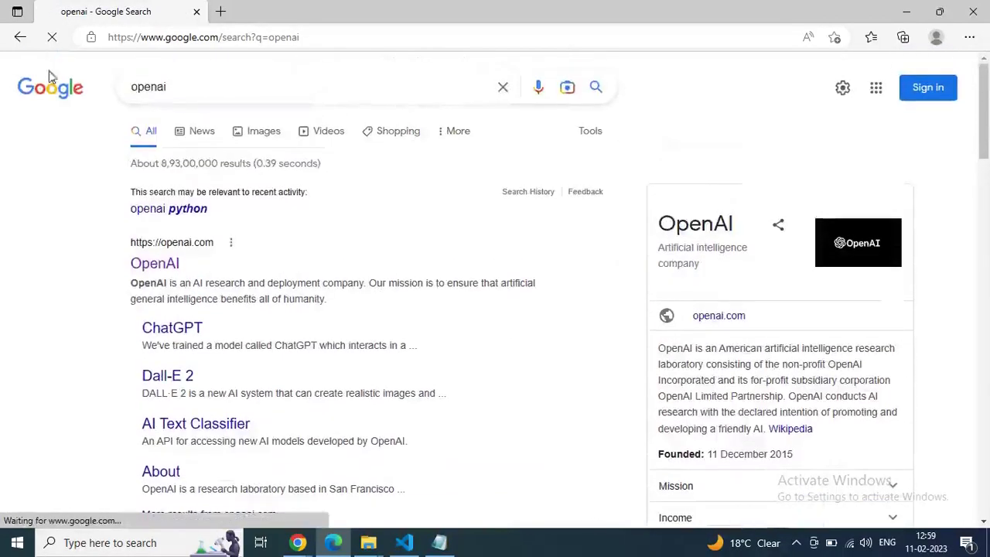
pyautogui.click(21, 38)
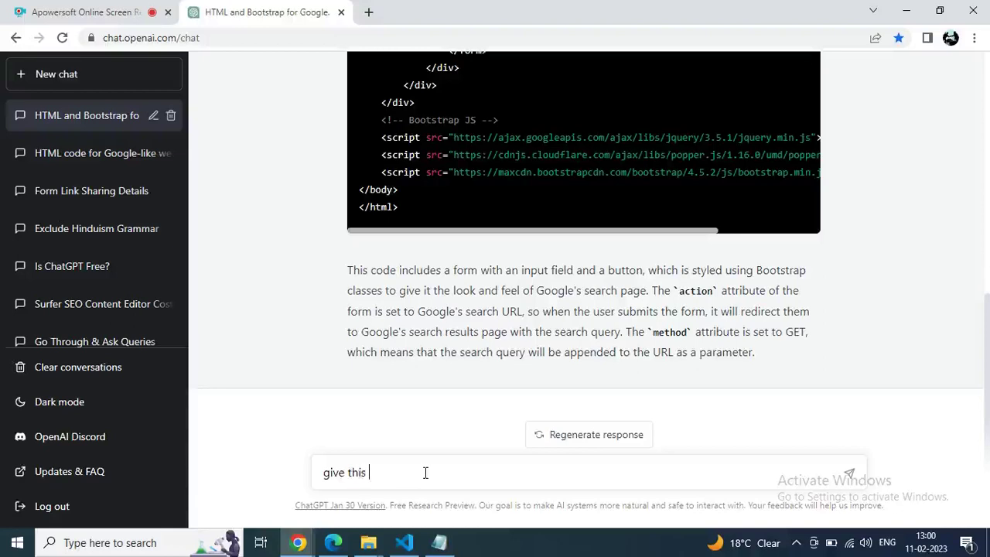
# - Ask ChatGPT to place the Google image just above the search input
pyautogui.write('google image ')
pyautogui.write('just above')
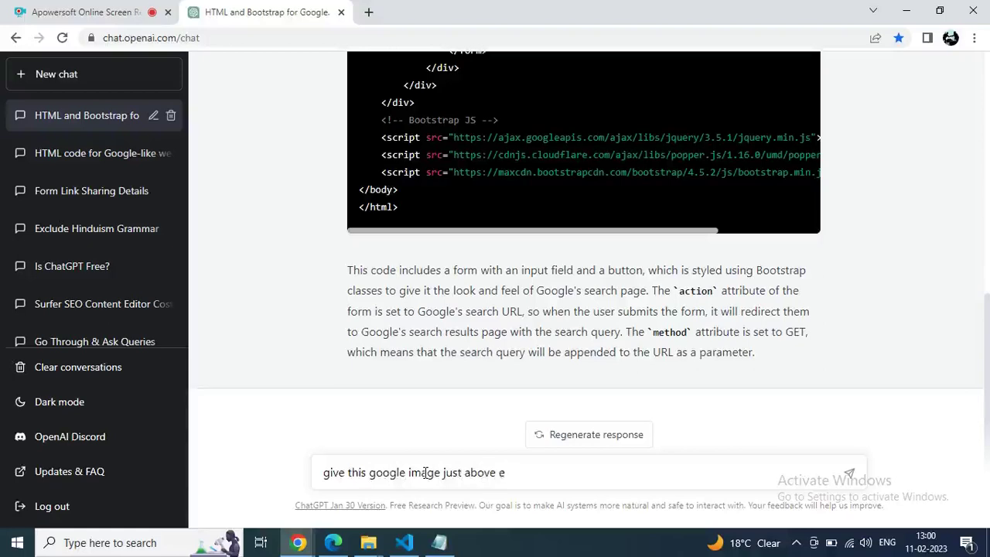
pyautogui.scroll(4, 739, 222)
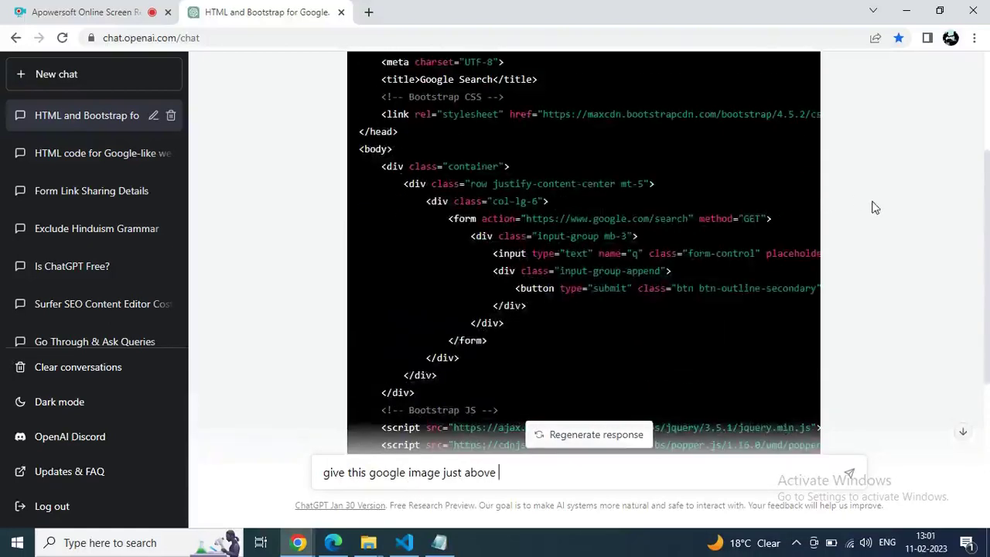
pyautogui.scroll(1, 875, 207)
pyautogui.scroll(-5, 874, 208)
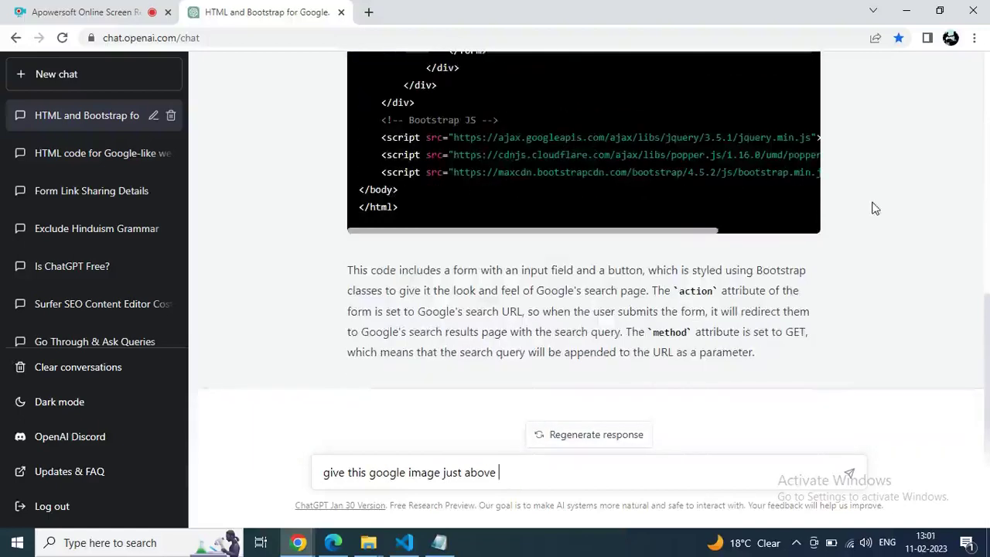
pyautogui.write('google inp')
pyautogui.write('ut search')
pyautogui.press('Return')
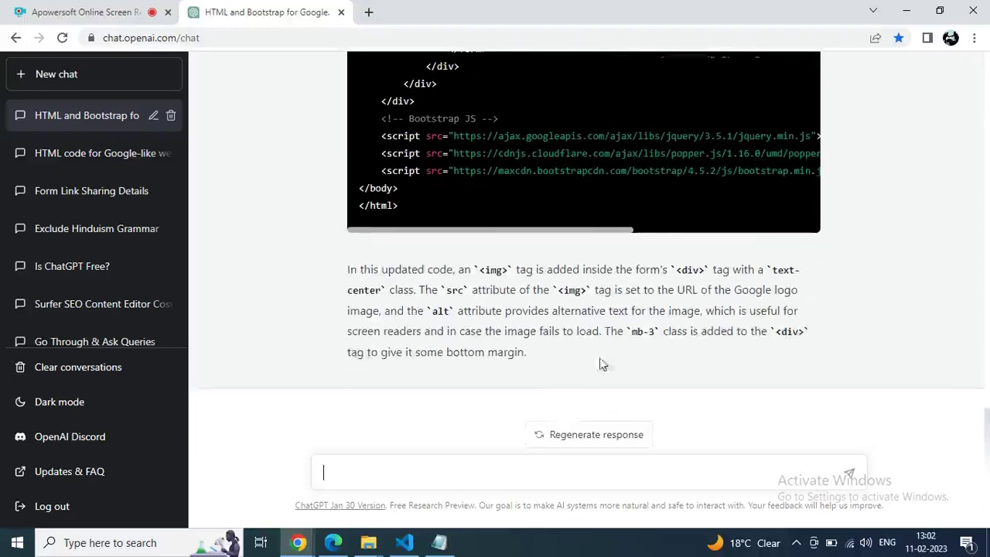
# - Copy the updated HTML code that adds the Google logo
pyautogui.scroll(2, 712, 354)
pyautogui.scroll(3, 712, 354)
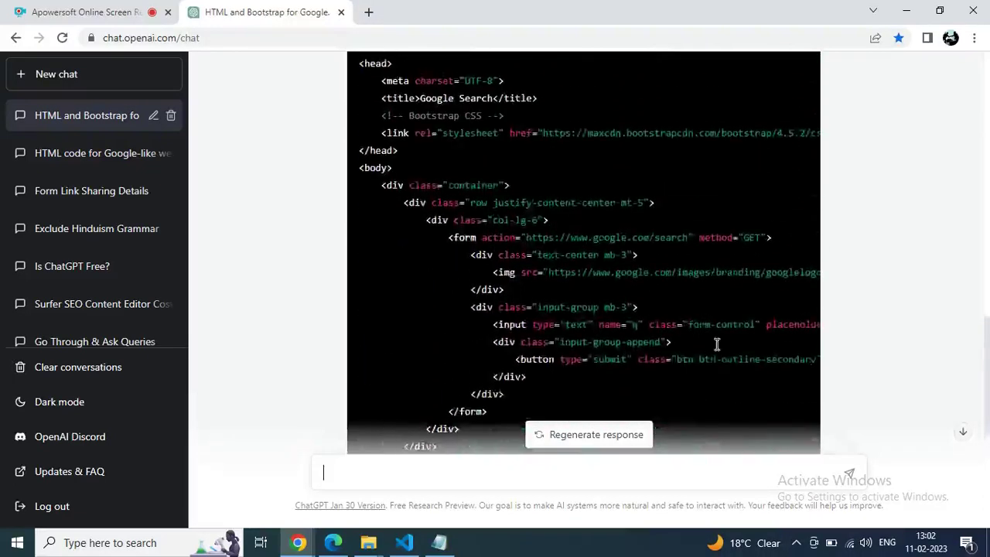
pyautogui.scroll(3, 717, 344)
pyautogui.scroll(2, 716, 344)
pyautogui.scroll(-2, 698, 303)
pyautogui.scroll(3, 681, 279)
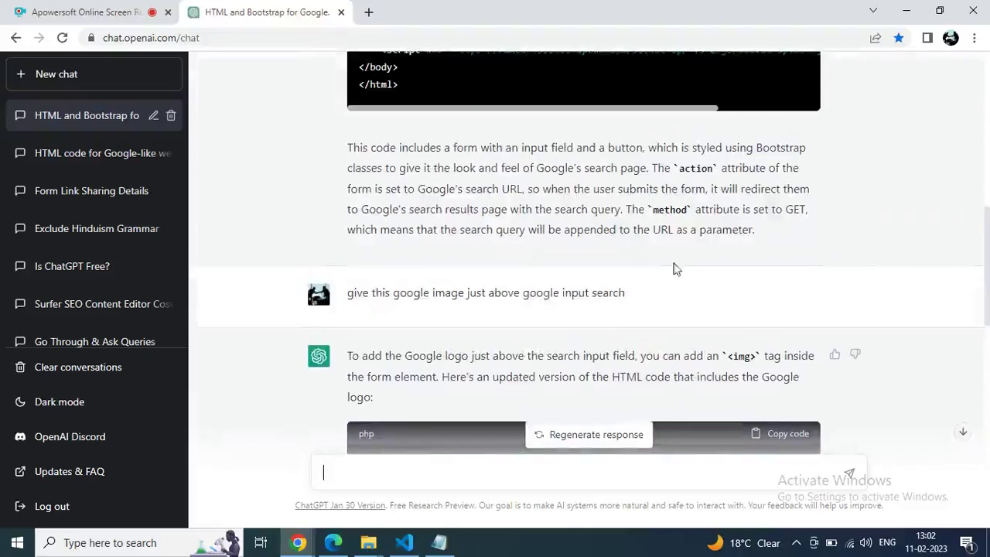
pyautogui.moveTo(654, 303); pyautogui.dragTo(347, 298)
pyautogui.scroll(-2, 696, 302)
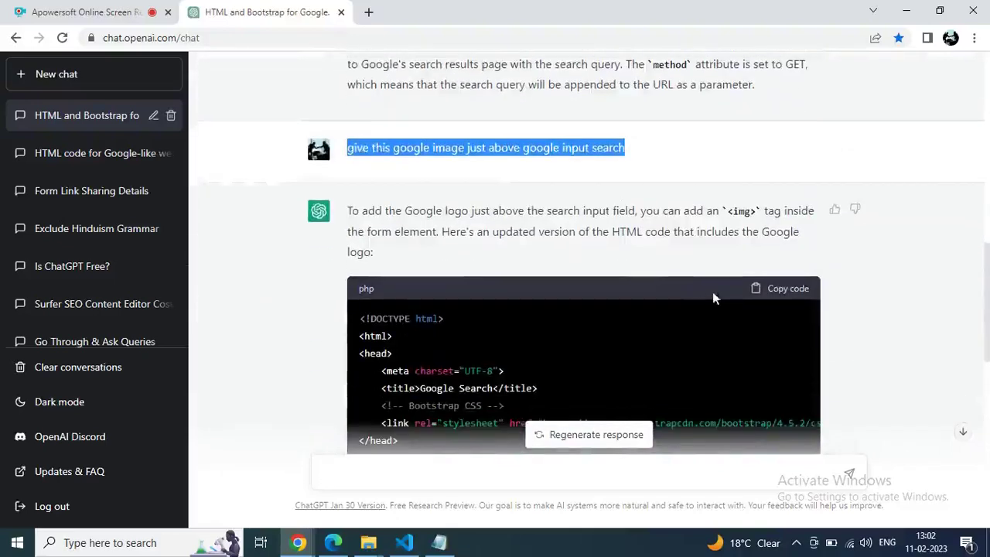
pyautogui.scroll(-2, 861, 294)
pyautogui.scroll(1, 843, 278)
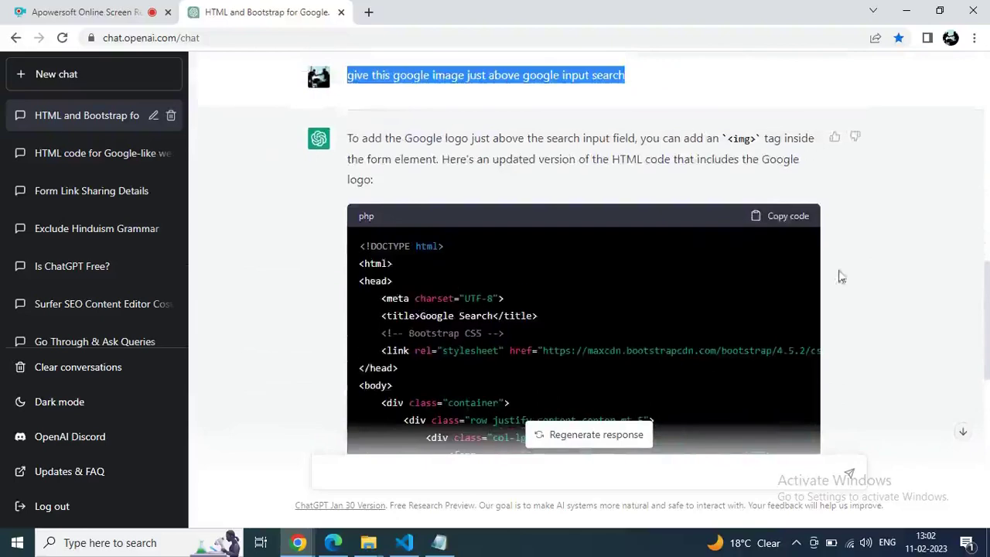
pyautogui.click(792, 222)
pyautogui.moveTo(404, 542)
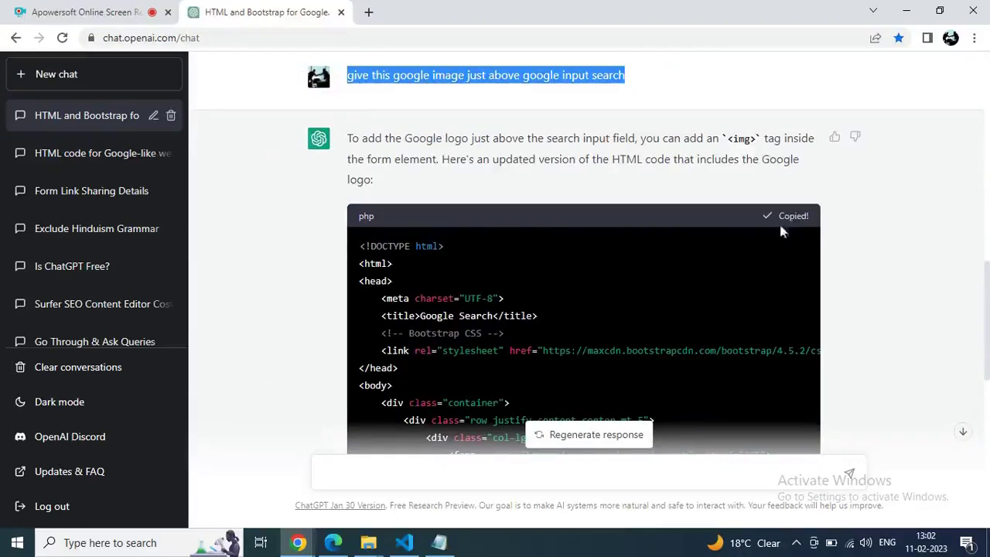
# - Replace all code in index.html with the logo version and save
pyautogui.click(396, 524)
pyautogui.click(365, 469)
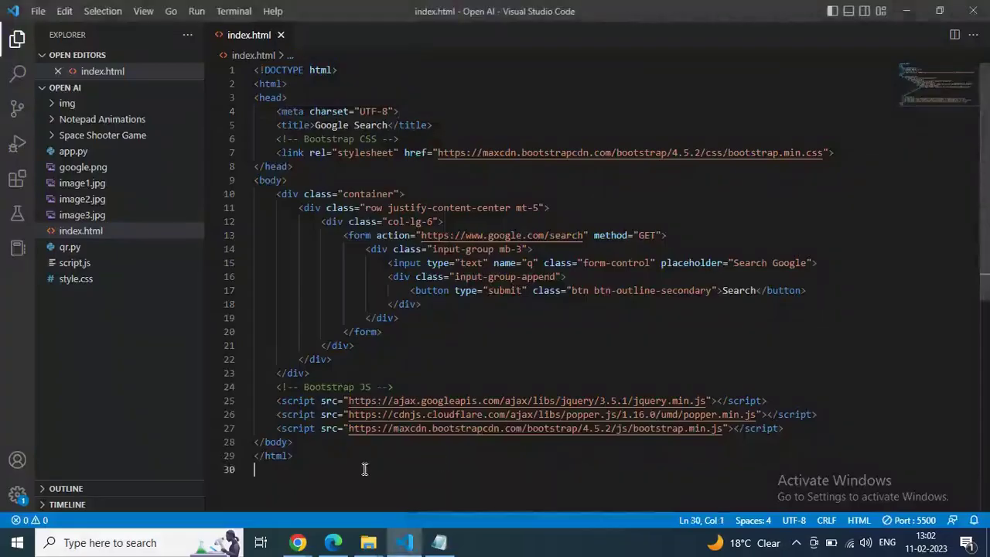
pyautogui.hotkey('ctrl', 'a')
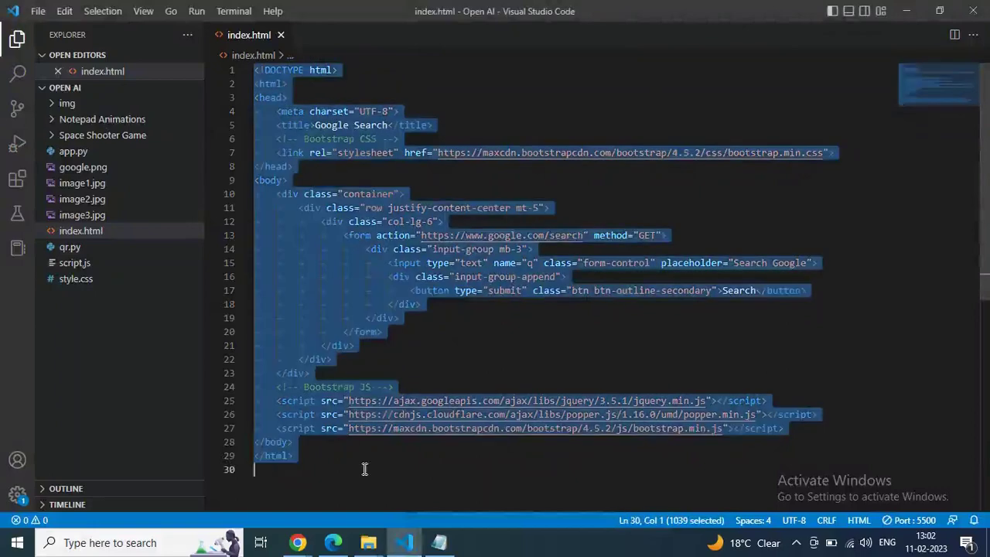
pyautogui.hotkey('ctrl', 'v')
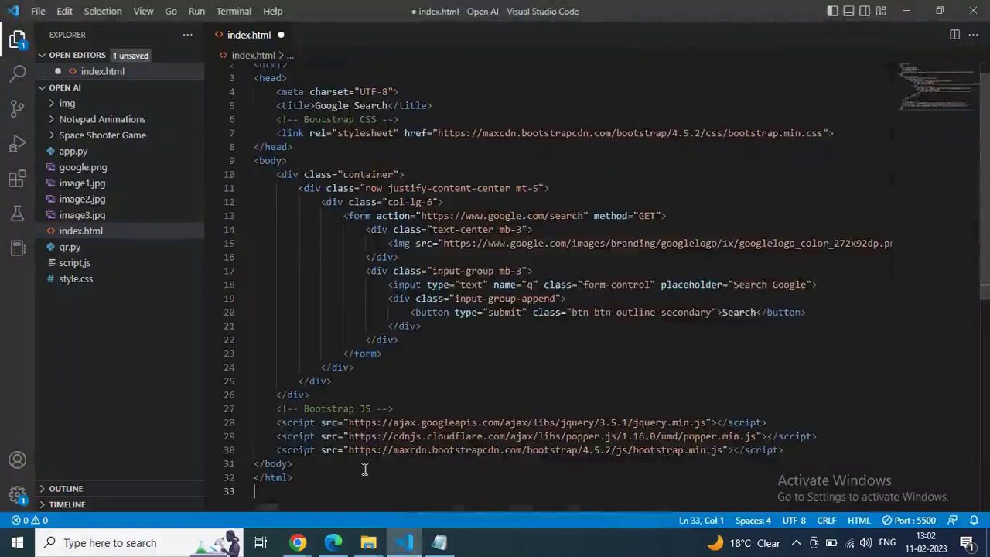
pyautogui.hotkey('ctrl', 's')
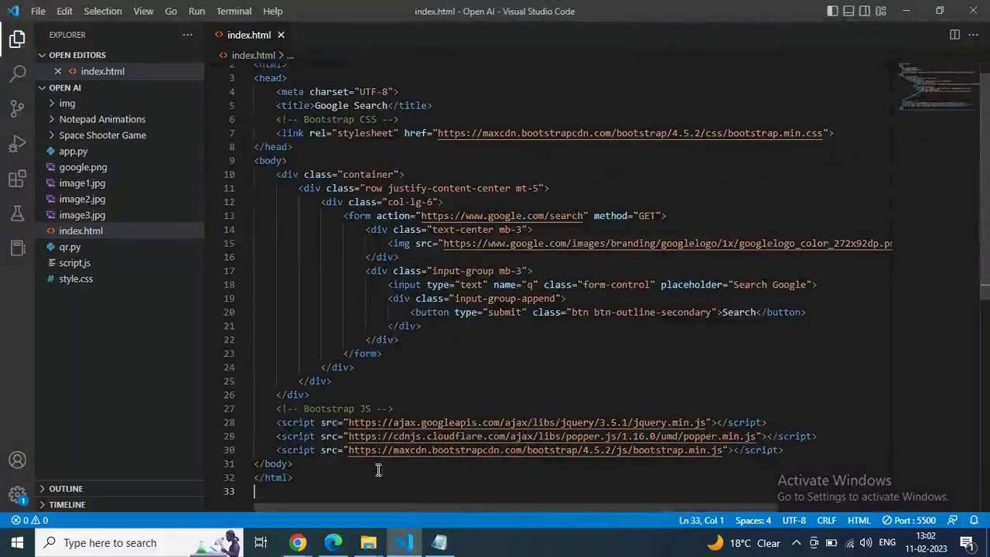
# - Review the newly added logo image lines and bring up the editor's context menu
pyautogui.scroll(1, 615, 183)
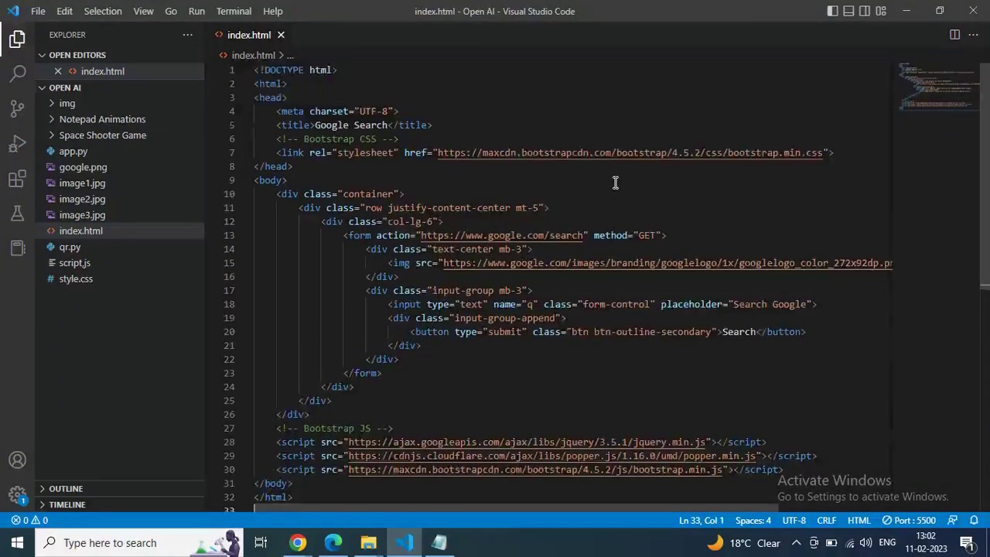
pyautogui.scroll(-2, 615, 182)
pyautogui.scroll(2, 615, 183)
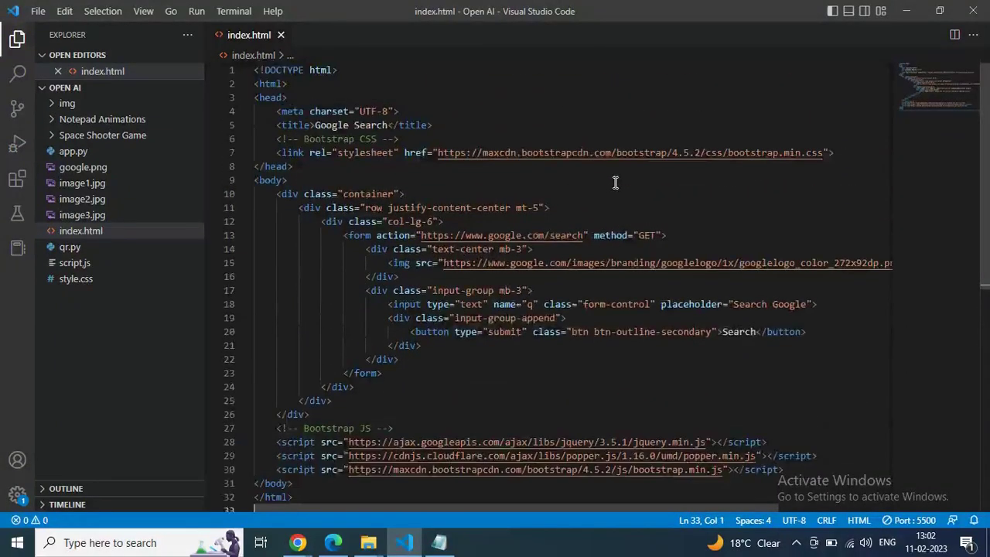
pyautogui.scroll(-4, 749, 265)
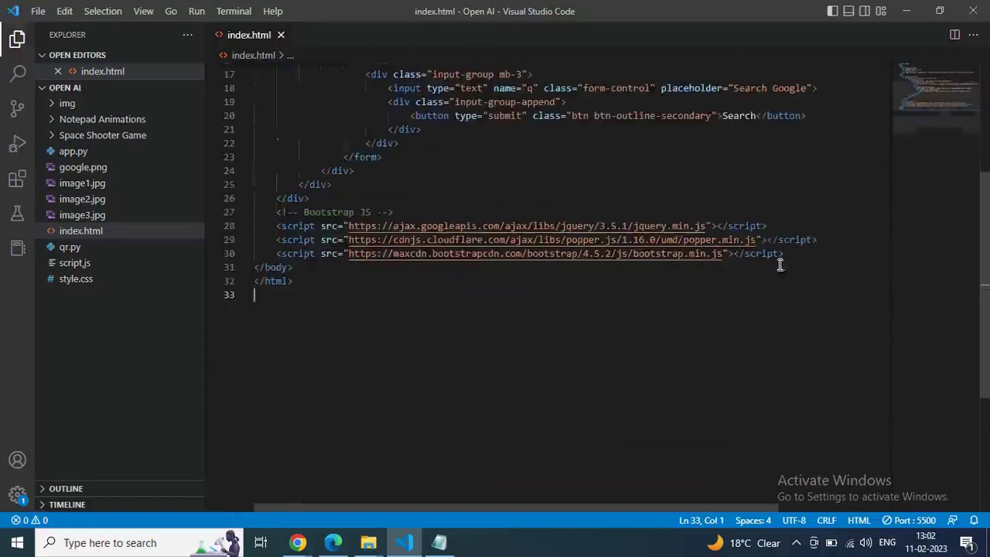
pyautogui.scroll(3, 774, 267)
pyautogui.scroll(2, 763, 261)
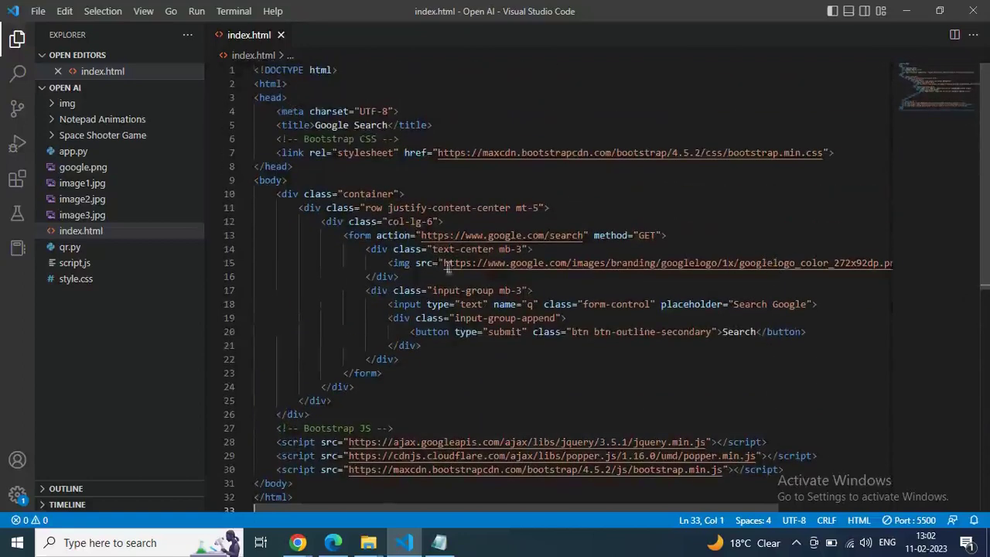
pyautogui.moveTo(388, 263); pyautogui.dragTo(720, 265)
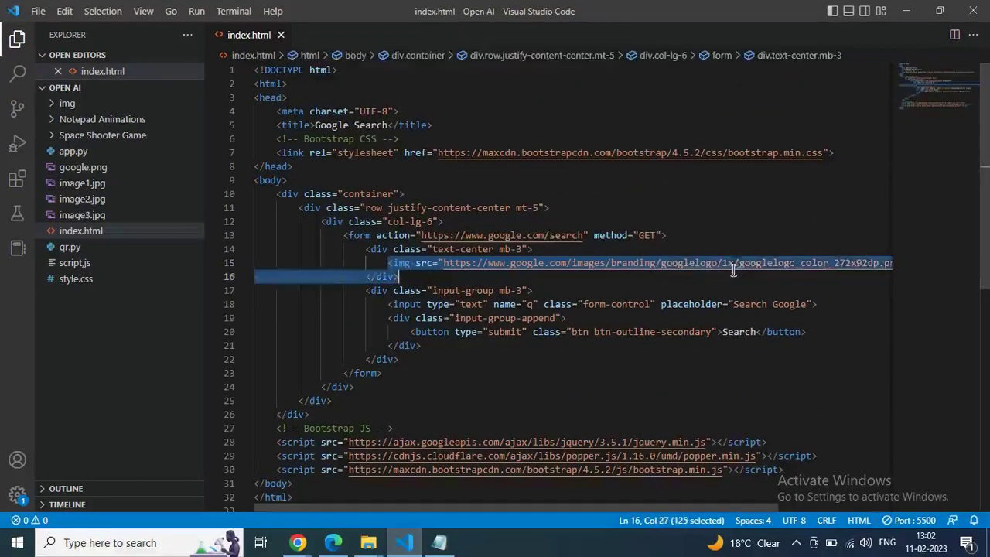
pyautogui.rightClick(580, 130)
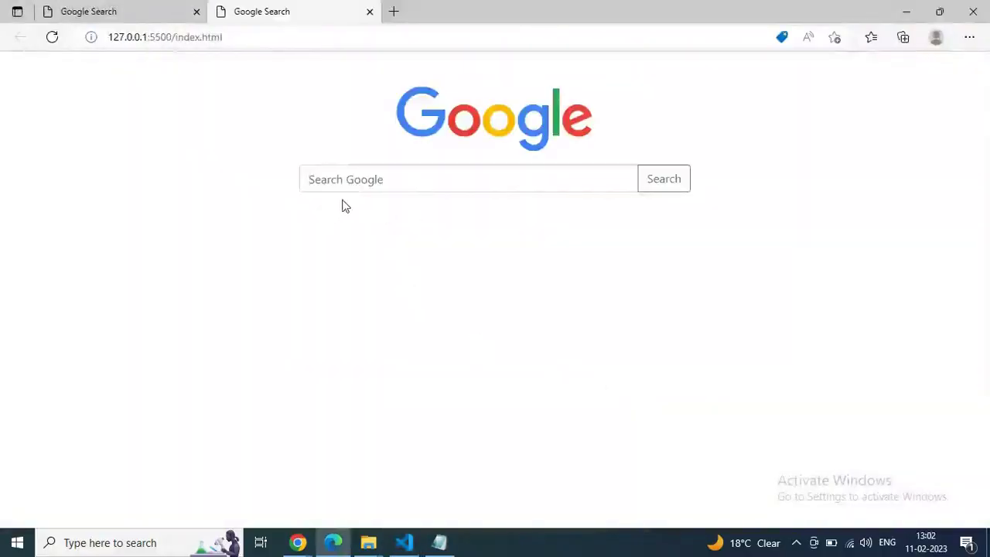
# - Search 'openai' from the logo-topped local page, then return to it
pyautogui.click(364, 180)
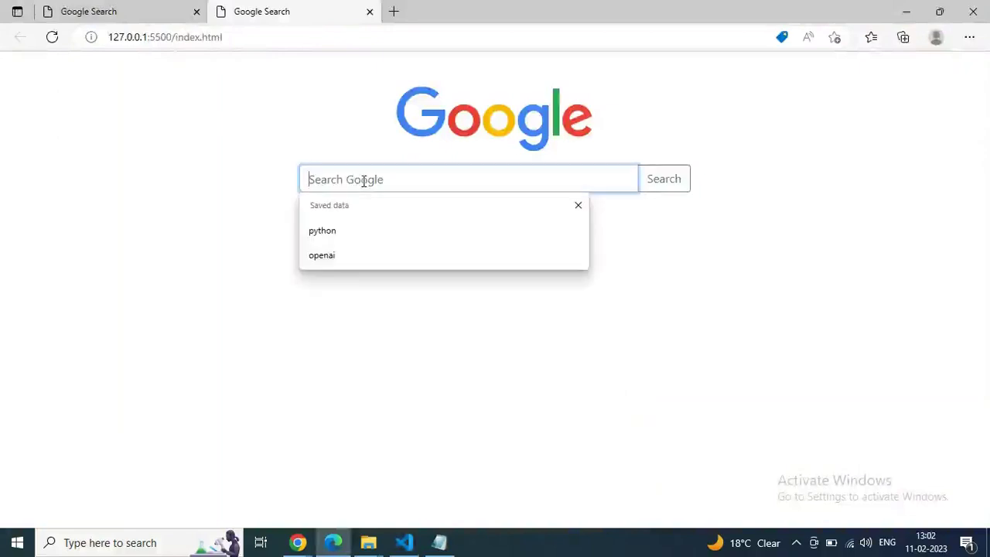
pyautogui.click(331, 265)
pyautogui.click(687, 180)
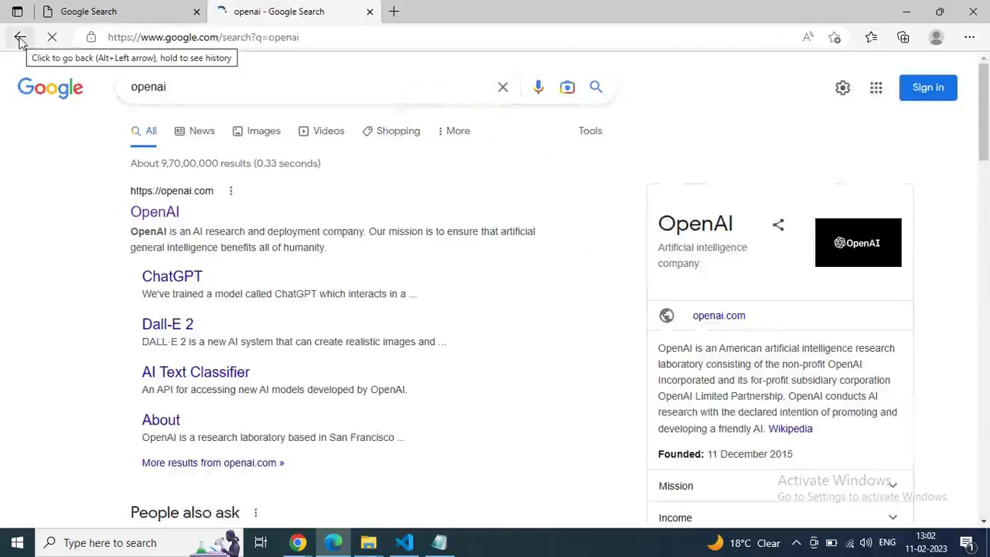
pyautogui.click(20, 41)
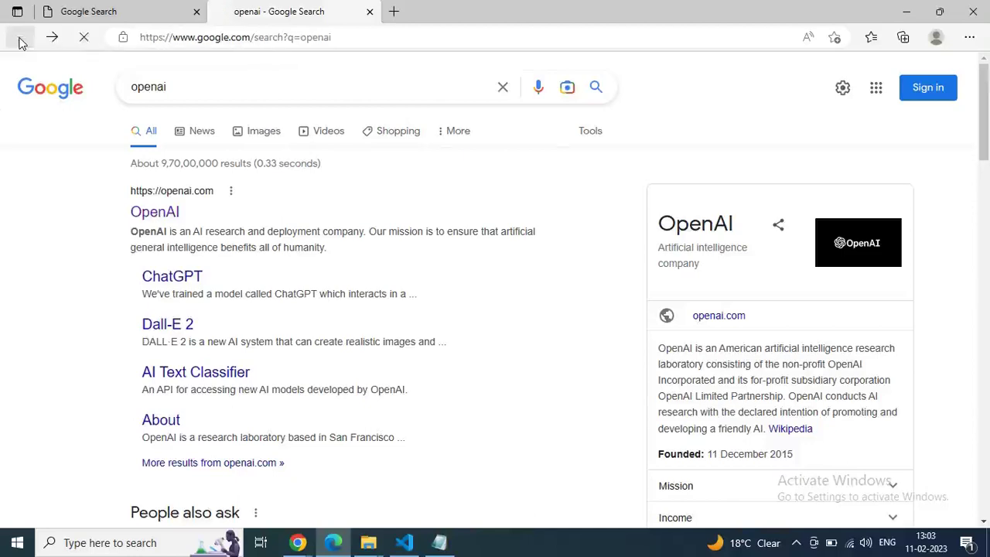
# - Search for 'The AI Prompt Engineer(AVS) youtube' from the local page
pyautogui.click(370, 190)
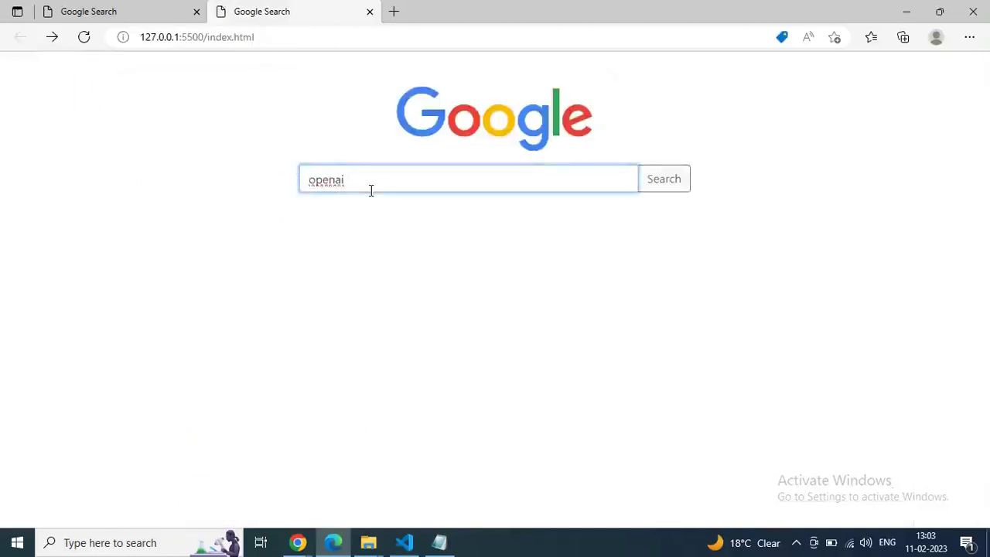
pyautogui.press('BackSpace')
pyautogui.press('BackSpace')
pyautogui.press('BackSpace')
pyautogui.press('BackSpace')
pyautogui.write('The')
pyautogui.write('l')
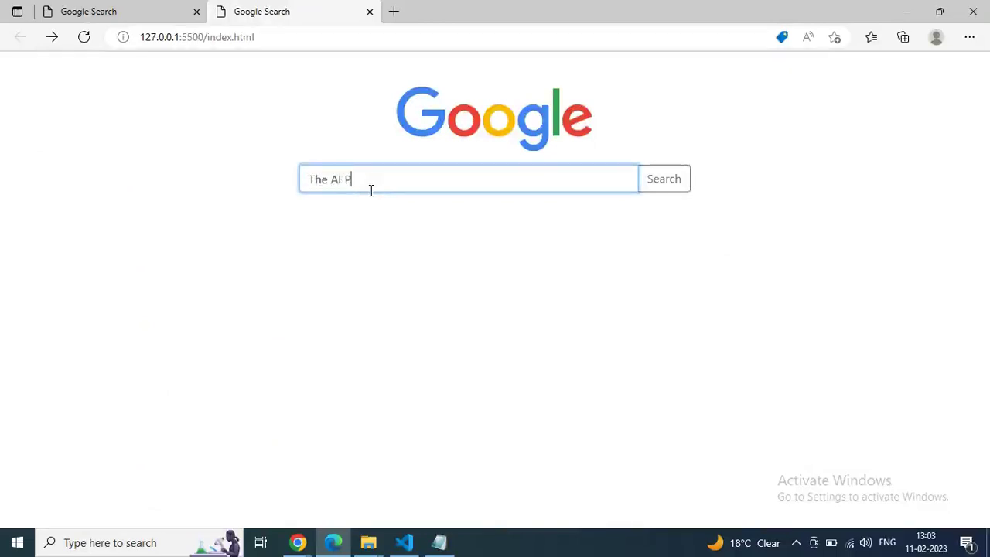
pyautogui.write('rompt Engineer(A')
pyautogui.write('VS) you')
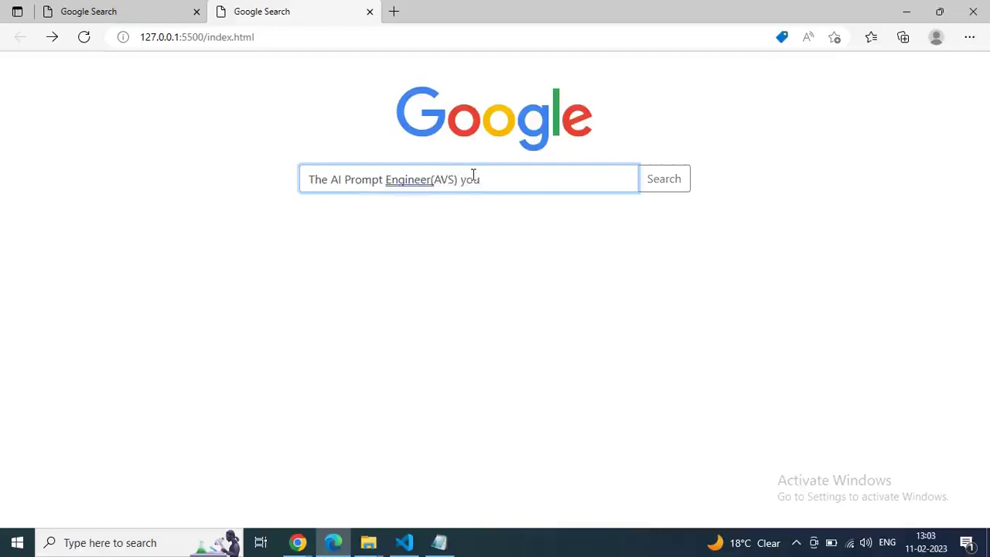
pyautogui.write('tube')
pyautogui.click(665, 190)
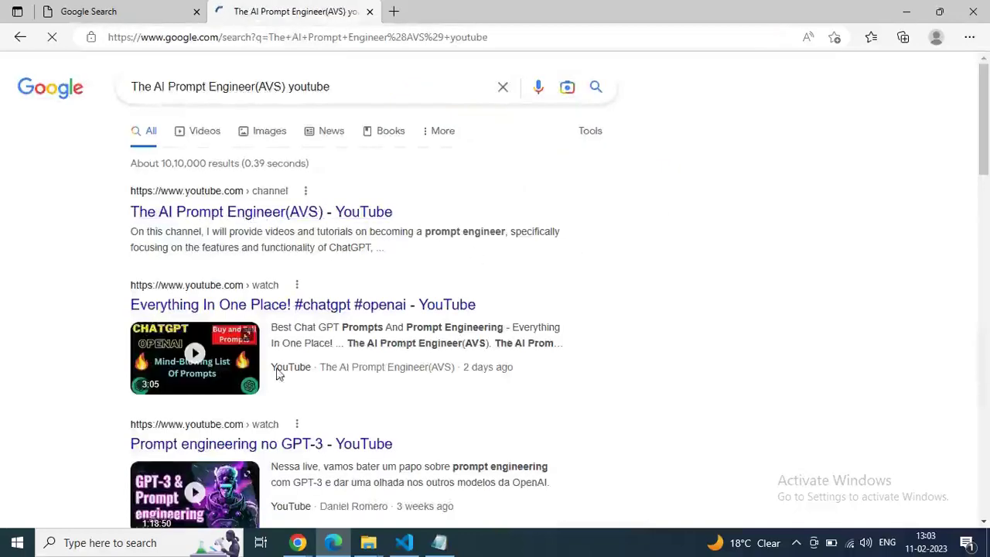
# - Open the channel's PLAYLISTS tab, showing Explore New AI Tools and Learn To Use ChatGPT
pyautogui.scroll(-2, 560, 299)
pyautogui.scroll(2, 560, 299)
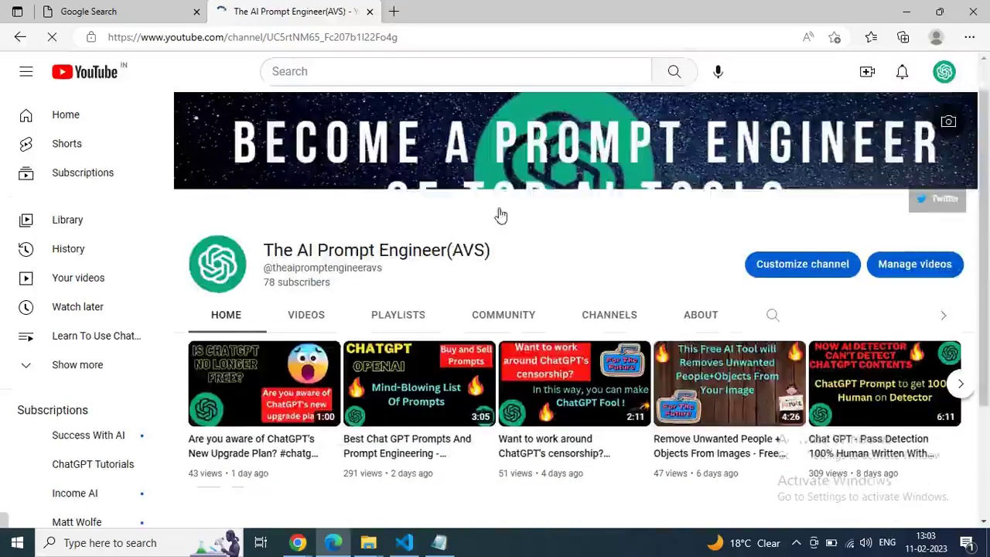
pyautogui.scroll(-2, 499, 214)
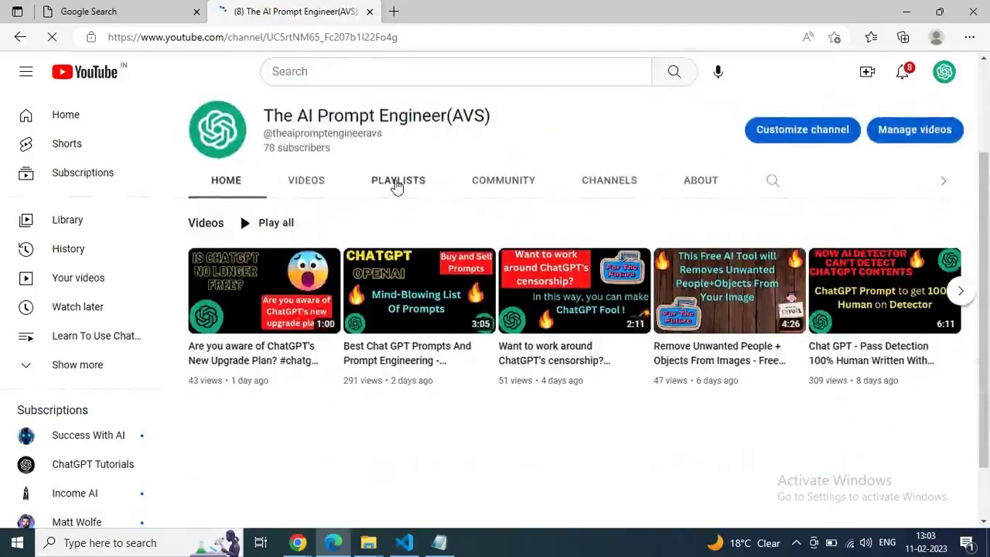
pyautogui.click(397, 184)
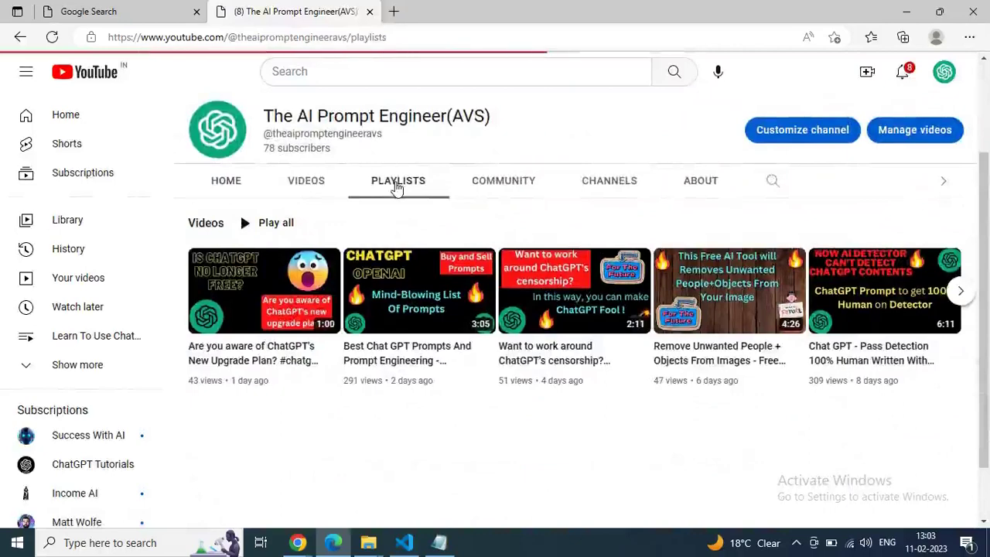
pyautogui.scroll(2, 371, 228)
pyautogui.scroll(-1, 630, 387)
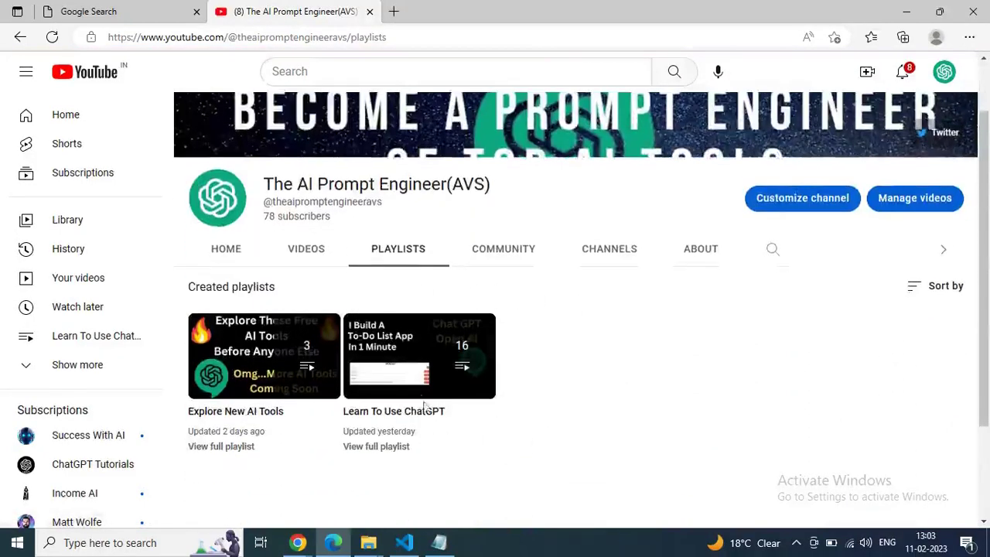